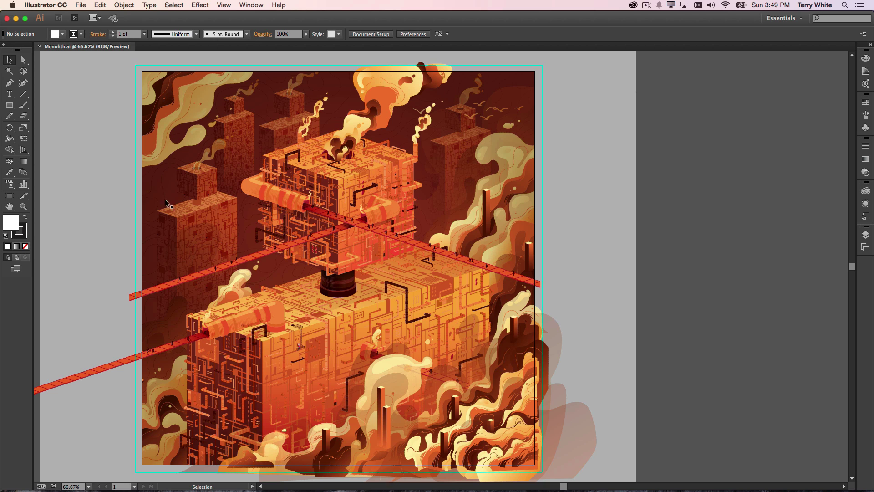
Zoom in on the upper factory block and pan across the crossing walkway figures
left_click(23, 207)
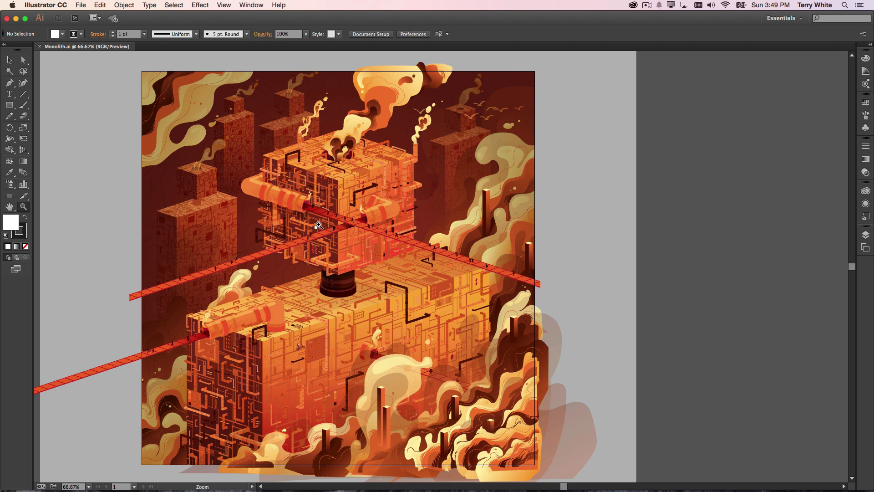
left_click(346, 215)
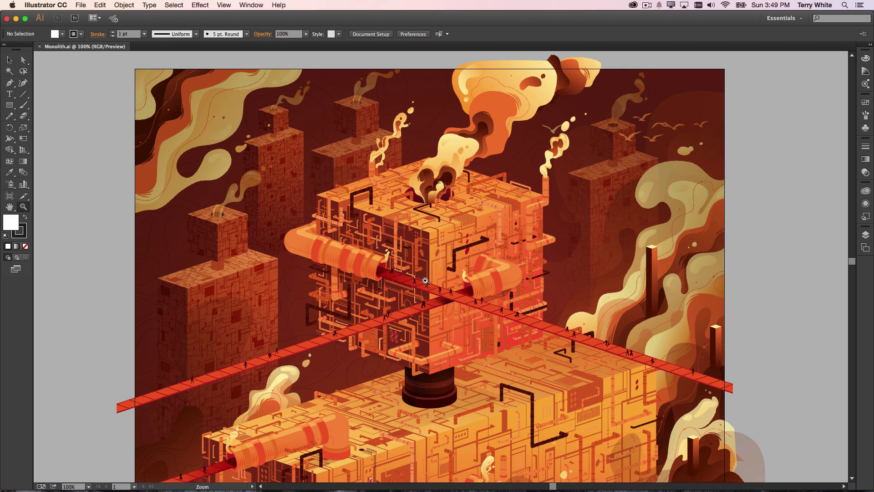
left_click_drag(402, 259, 505, 335)
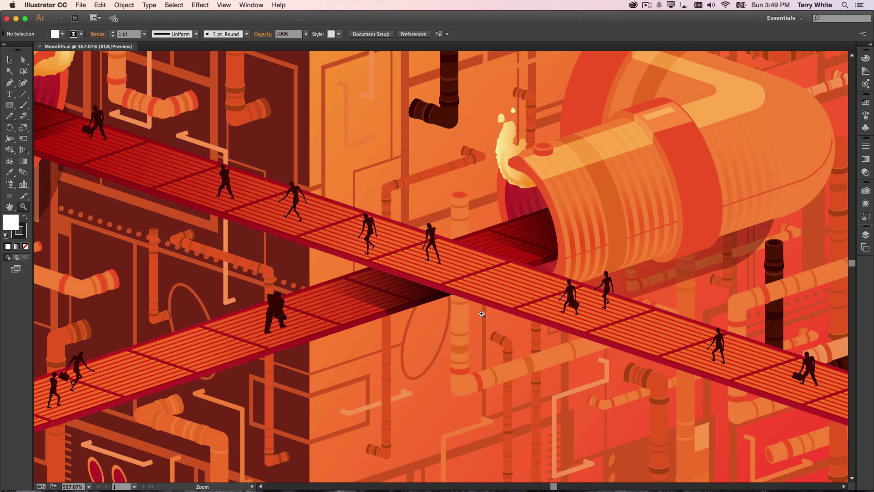
key("space")
left_click_drag(480, 323, 480, 381)
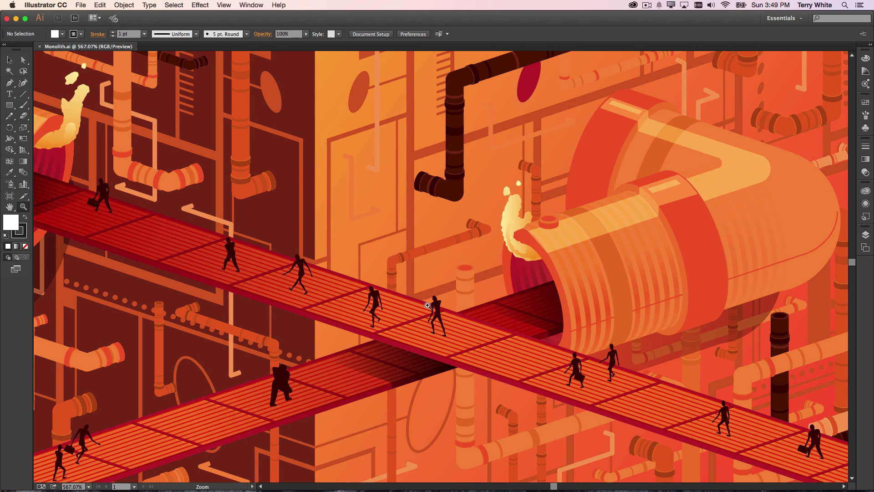
Fit the artboard in the window, then enable GPU Performance and Animated Zoom in Preferences
key("super+0")
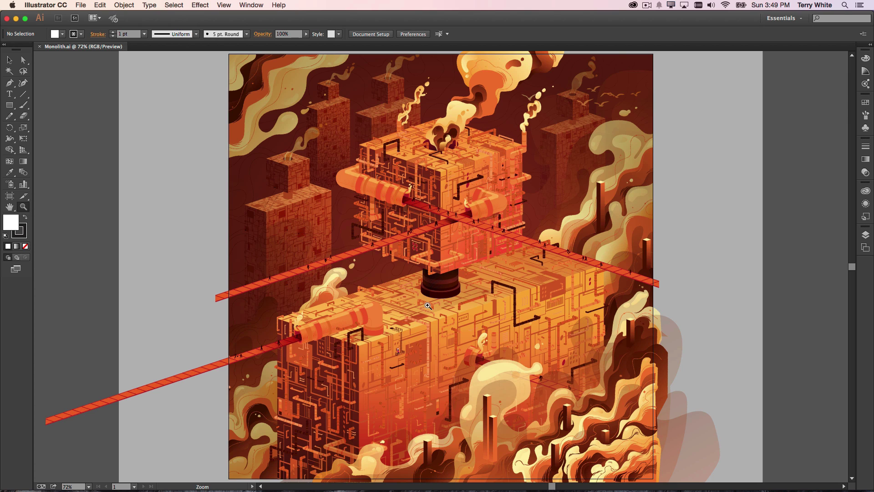
key("super+k")
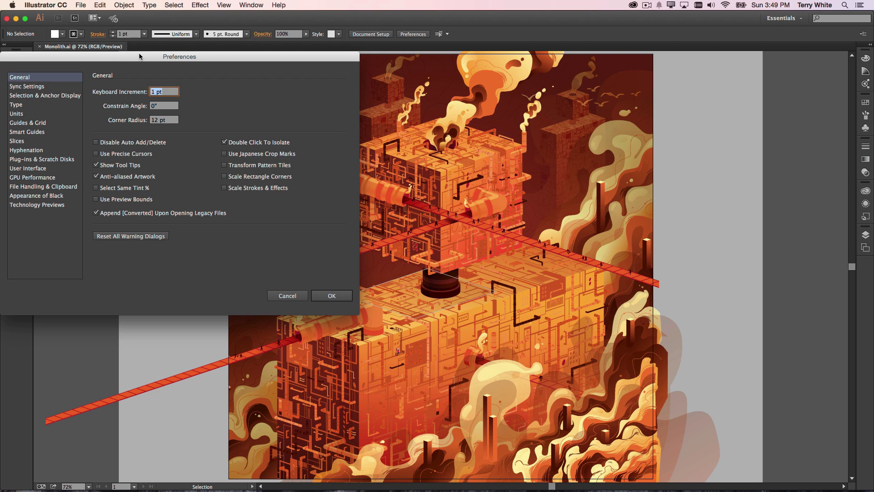
left_click_drag(138, 60, 319, 73)
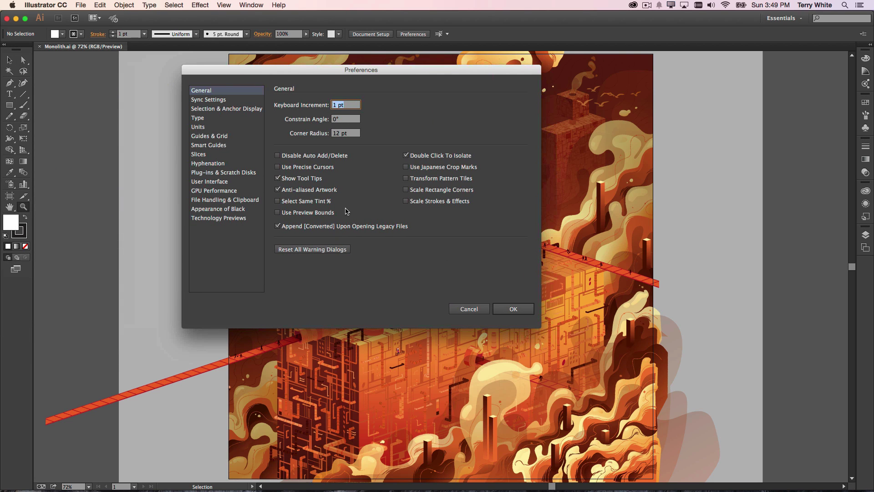
left_click(229, 191)
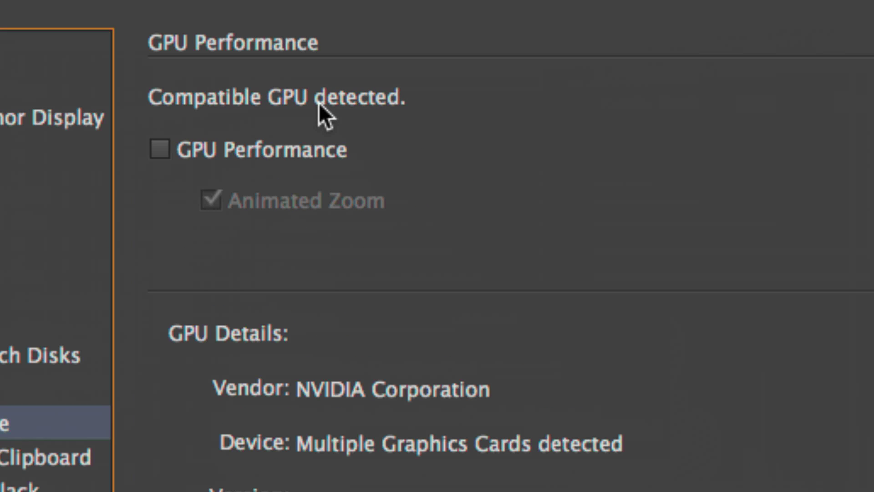
left_click(277, 152)
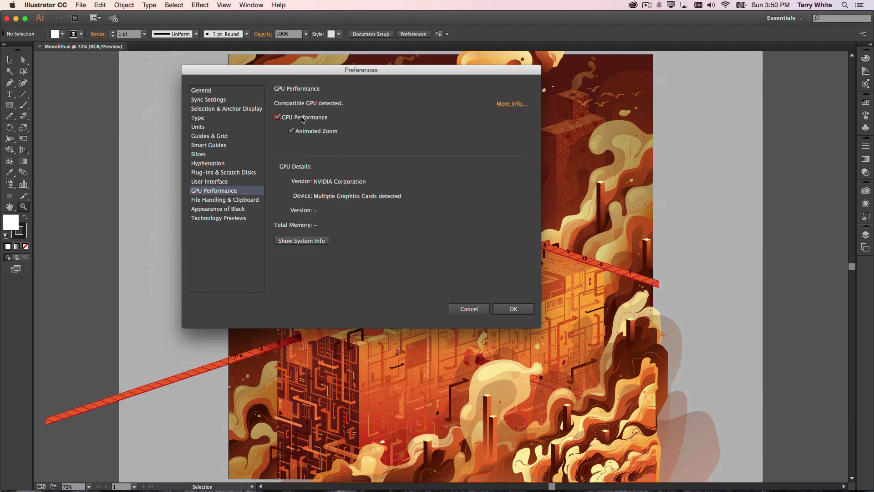
left_click(292, 130)
left_click(515, 309)
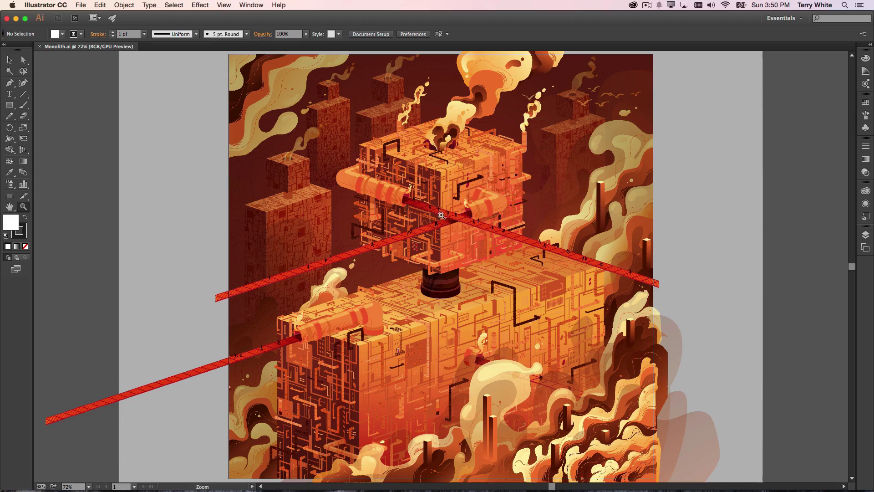
left_click_drag(436, 208, 554, 372)
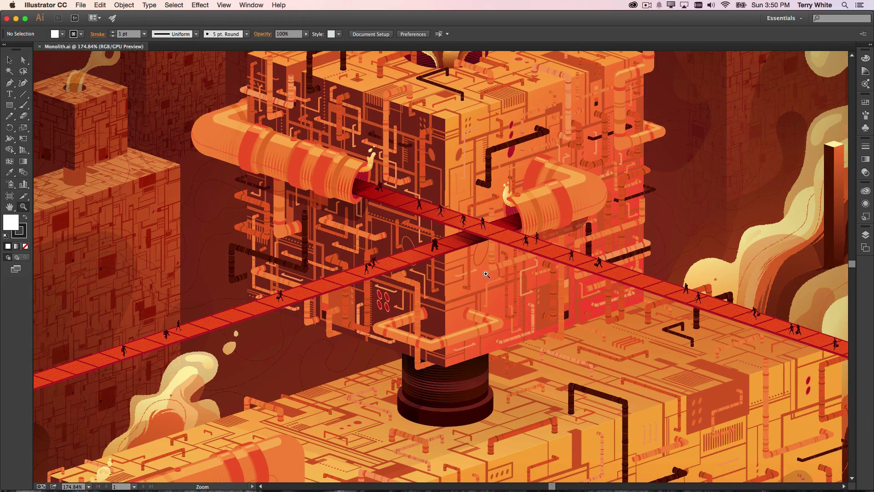
left_click(499, 285)
left_click_drag(499, 284, 499, 285)
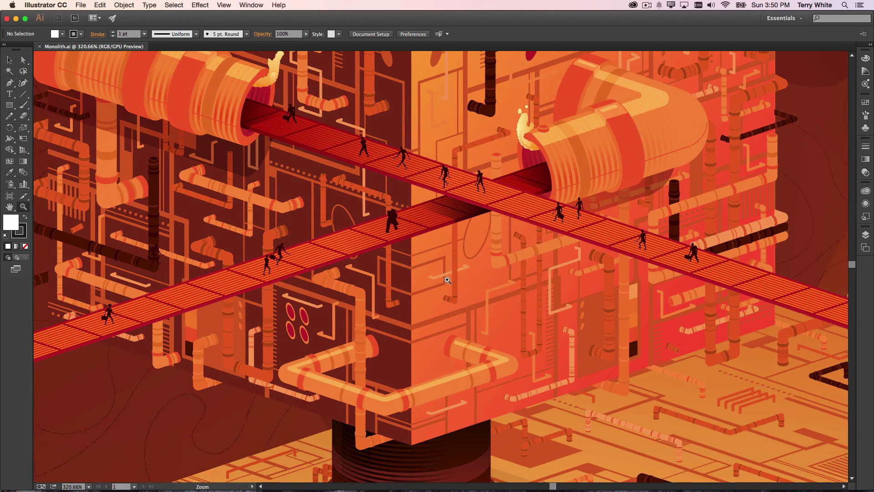
key("space")
left_click_drag(422, 264, 432, 347)
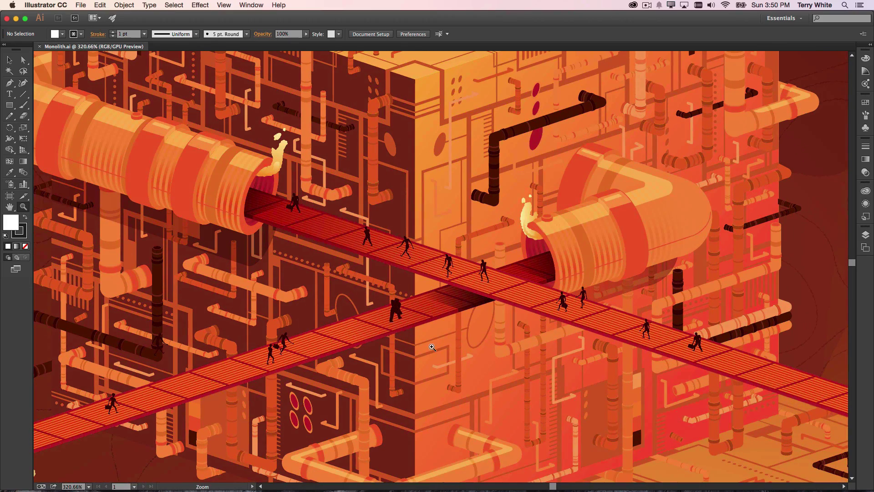
key("super+0")
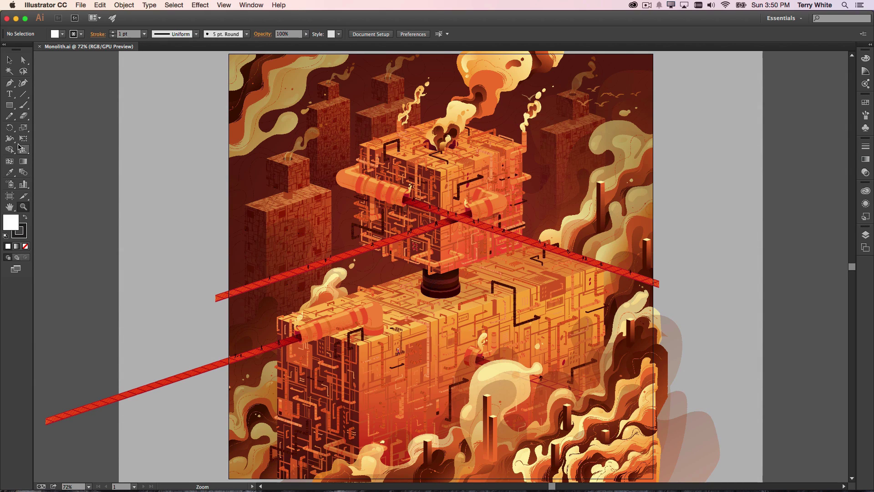
Create a 'Hello' text area left of the artboard and enlarge it to 82 pt Myriad Pro
left_click(9, 94)
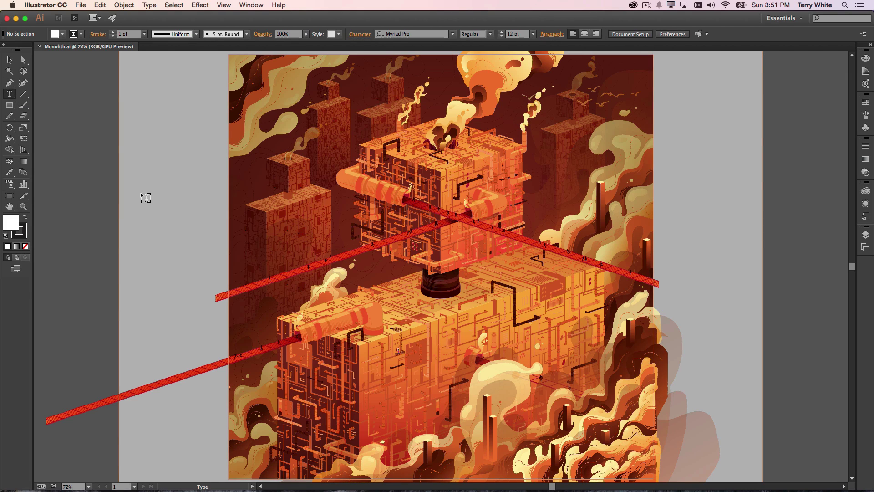
left_click_drag(139, 191, 216, 231)
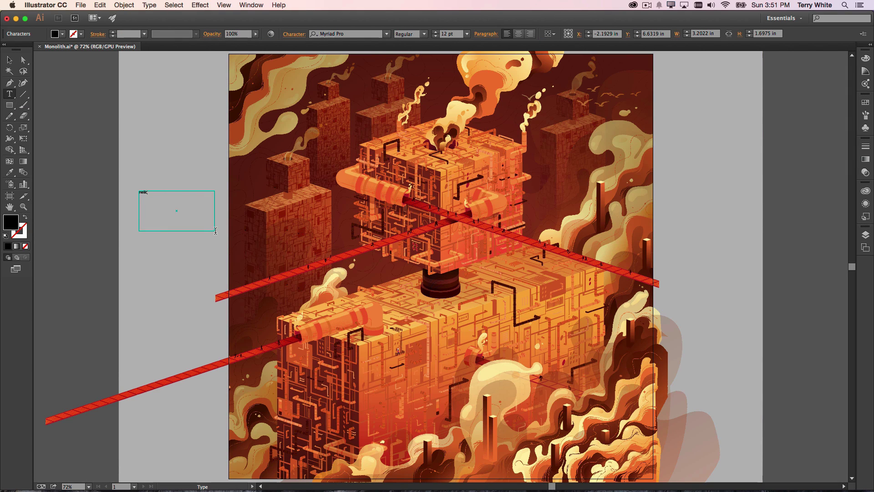
key("super+a")
key("super+shift+period")
key("super+shift+period")
key("super+shift+period")
key("super+shift+period")
key("super+shift+period")
key("super+shift+period")
key("super+shift+period")
key("super+shift+period")
key("super+shift+period")
key("super+shift+period")
key("super+shift+period")
key("super+shift+period")
key("super+shift+period")
key("super+shift+period")
key("super+shift+period")
key("super+shift+period")
key("super+shift+period")
key("super+shift+period")
key("super+shift+period")
key("super+shift+period")
key("super+shift+period")
key("super+shift+period")
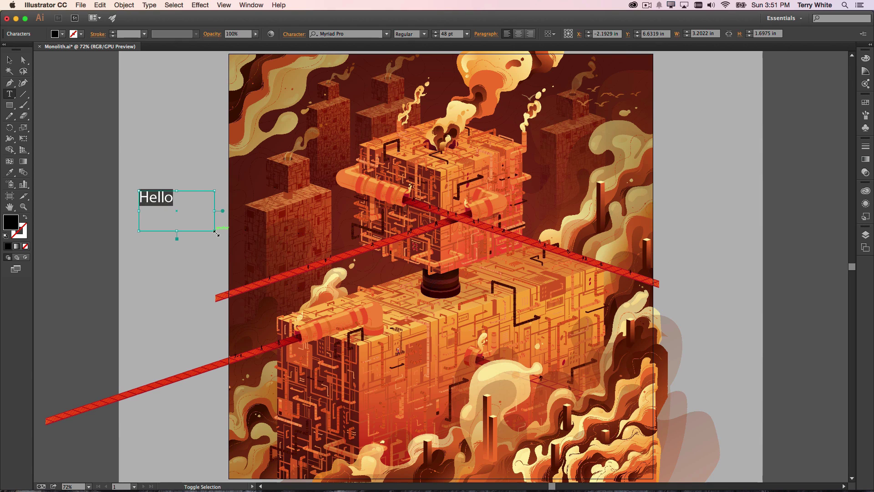
key("super+shift+period")
key("super+shift+period")
key("super+shift+period")
key("super+shift+period")
key("super+shift+period")
key("super+shift+period")
key("super+shift+period")
key("super+shift+period")
key("super+shift+period")
key("super+shift+period")
key("super+shift+period")
key("super+shift+period")
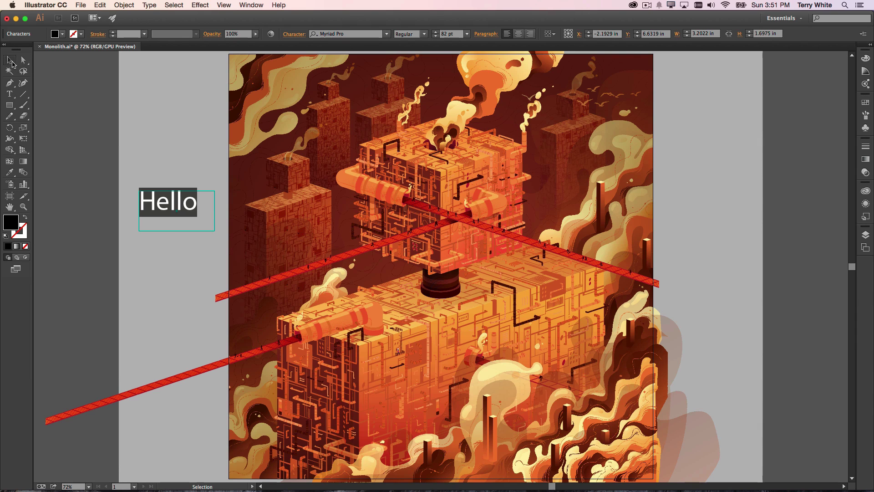
key("Escape")
left_click(154, 118)
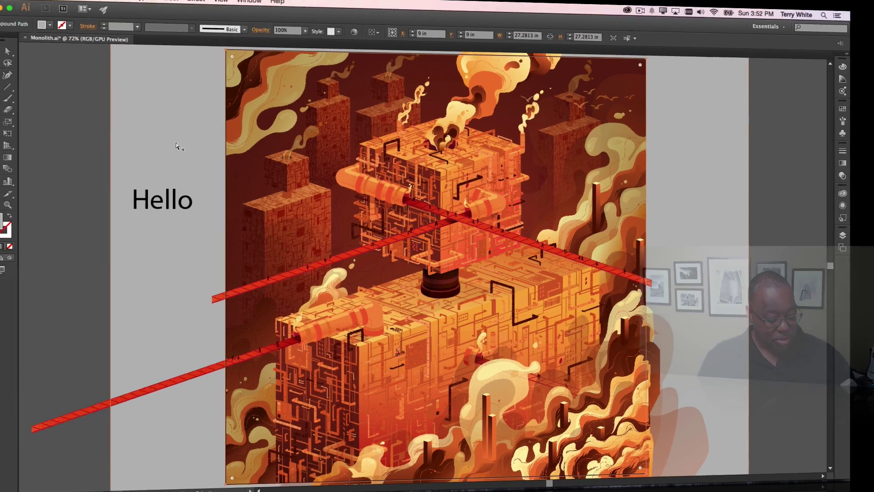
Force quit Adobe Illustrator CC 2015 from the Force Quit Applications window, discarding unsaved changes
key("super+alt+Escape")
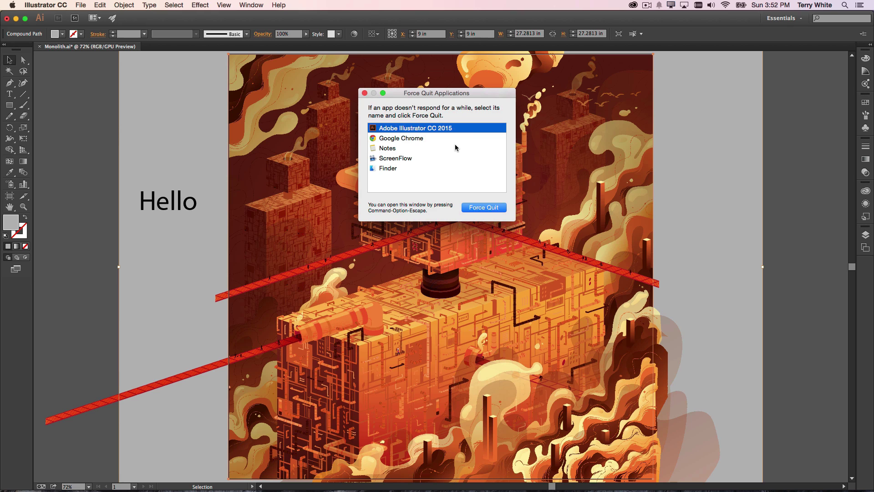
left_click(485, 208)
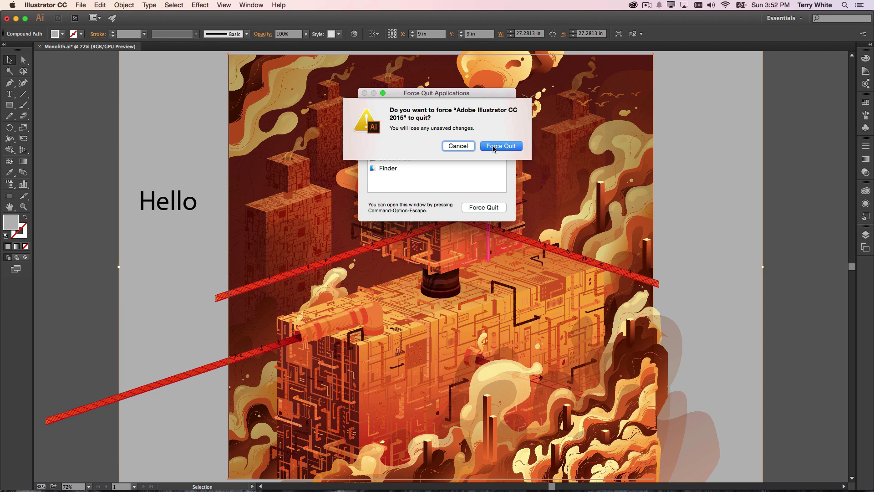
left_click(494, 147)
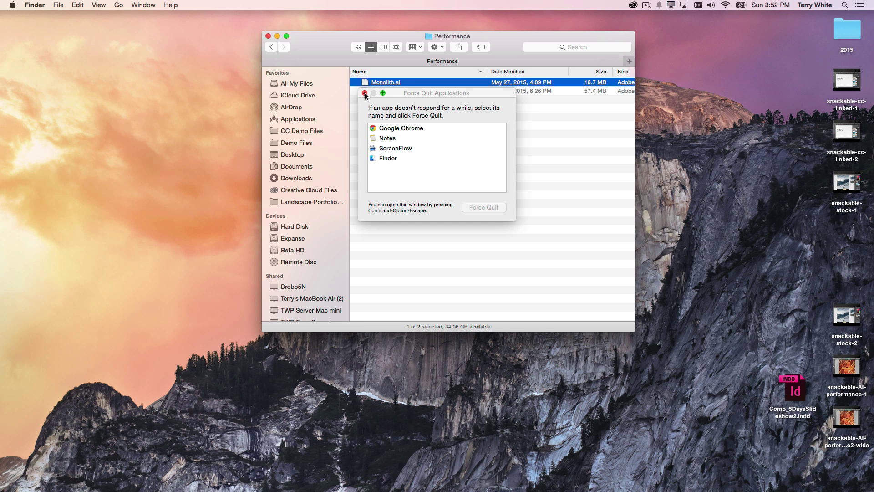
Close the Force Quit Applications window and relaunch Illustrator from the Dock
left_click(365, 94)
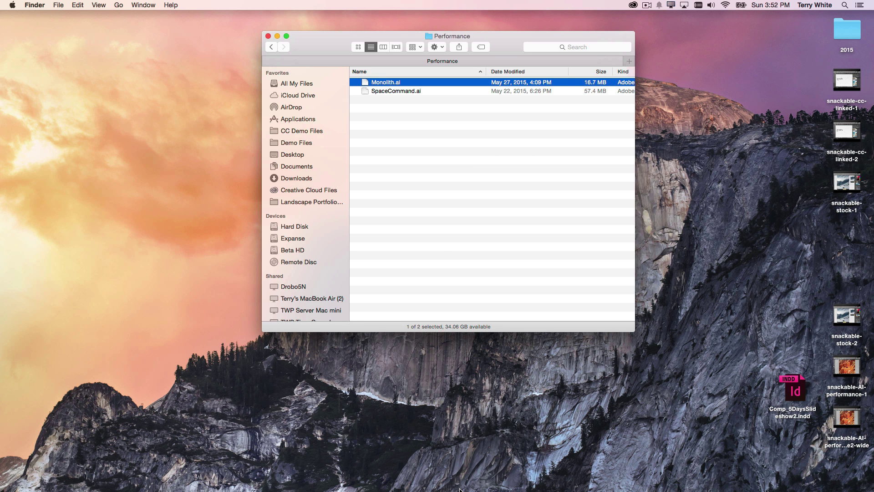
mouse_move(460, 491)
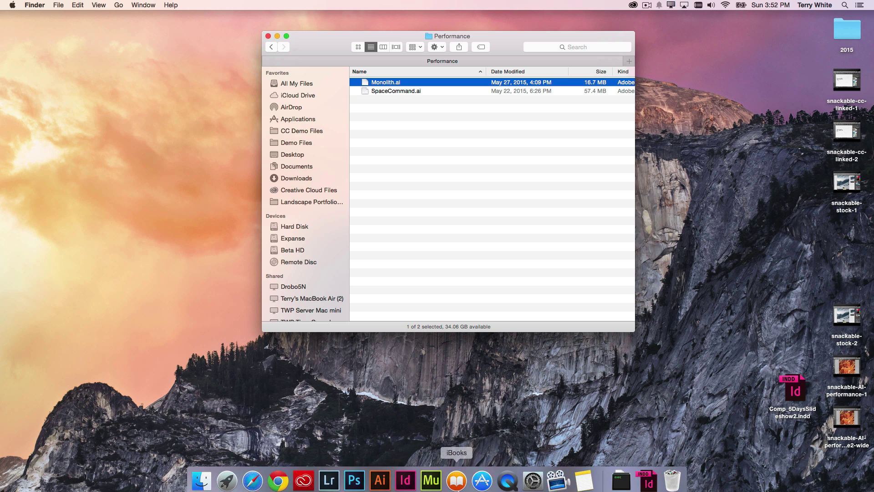
left_click(382, 480)
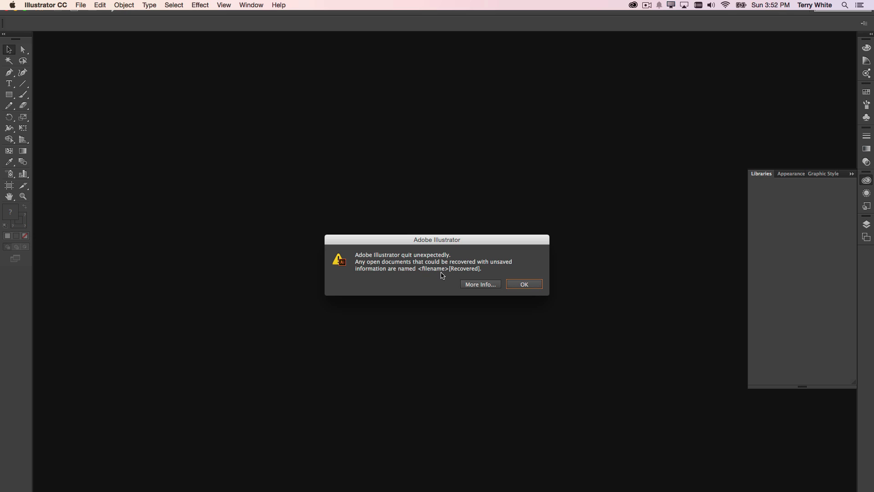
Dismiss the 'Adobe Illustrator quit unexpectedly' alert with OK
left_click(512, 285)
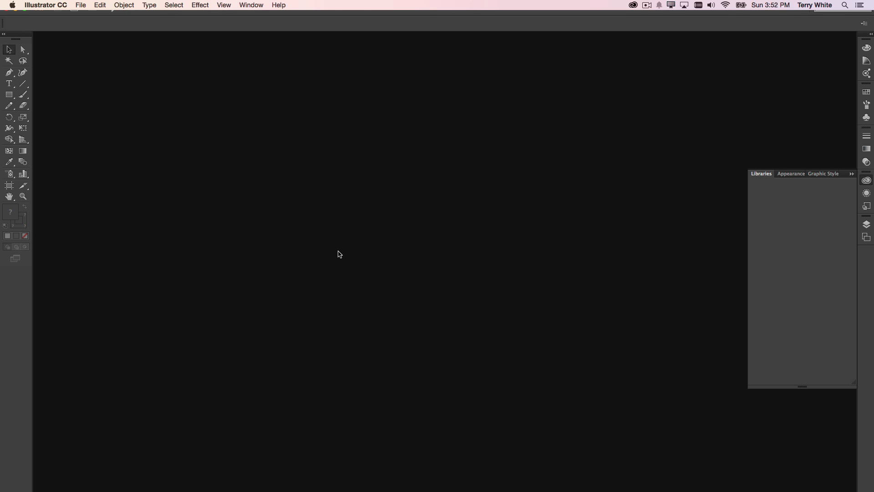